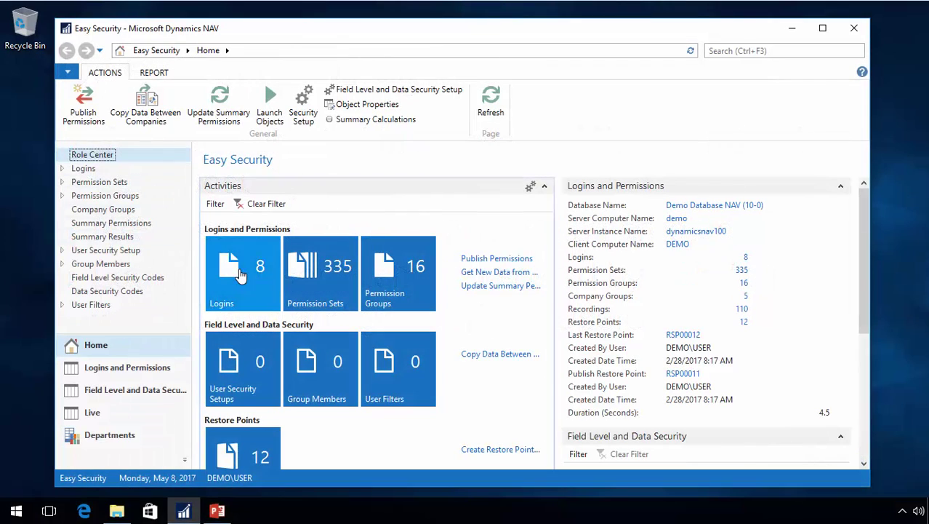
Open the Easy Security Logins list from the Logins tile on the Role Center
{"action": "left_click", "coordinate": [240, 275]}
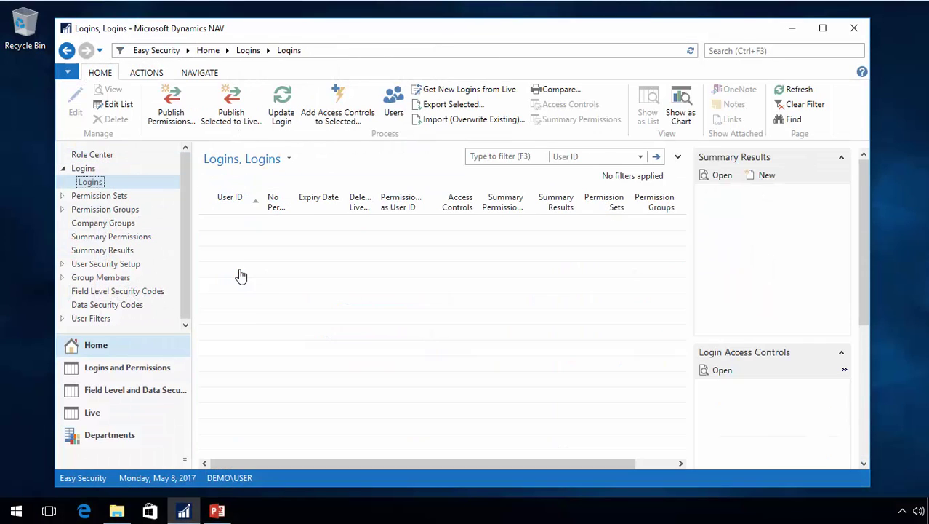
Auto-fit the User ID column to show full login names, then bring up the NAV Users list
{"action": "double_click", "coordinate": [262, 201]}
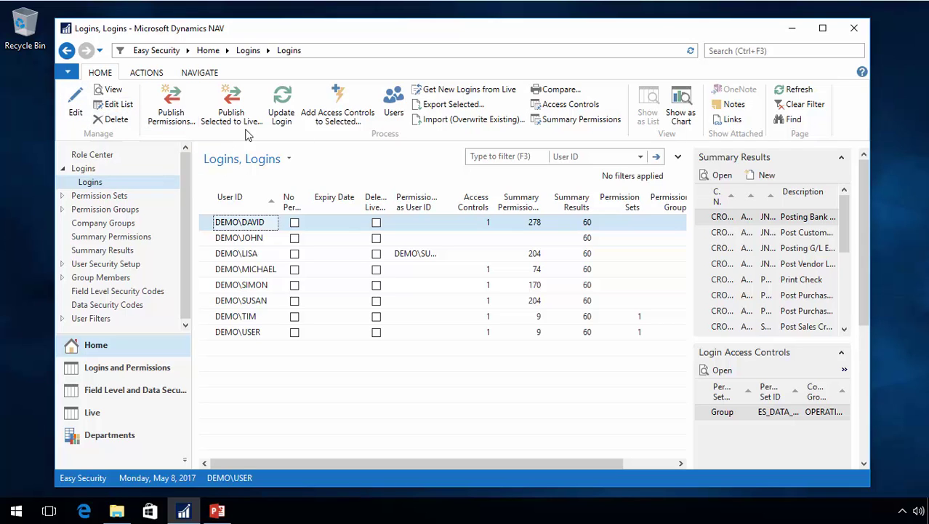
{"action": "left_click", "coordinate": [393, 105]}
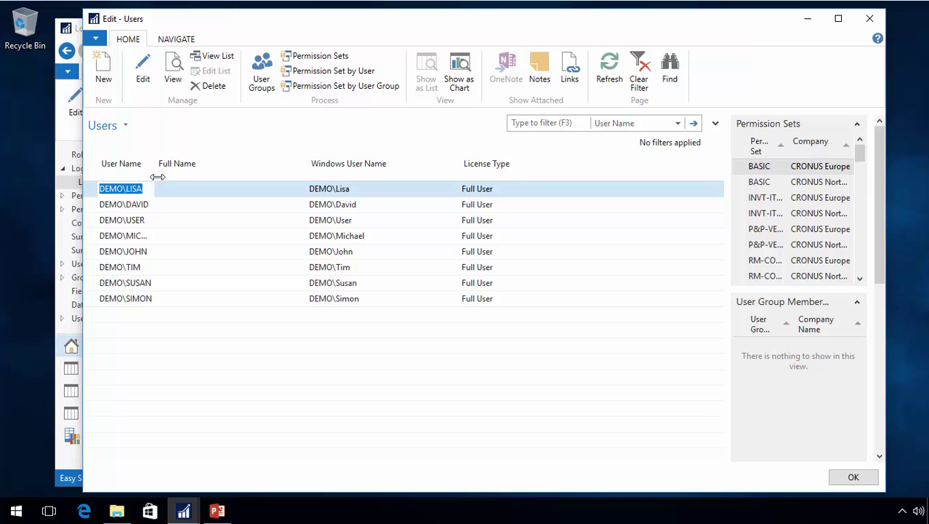
Create a new user with Windows user name DEMO\Sara
{"action": "left_click", "coordinate": [106, 79]}
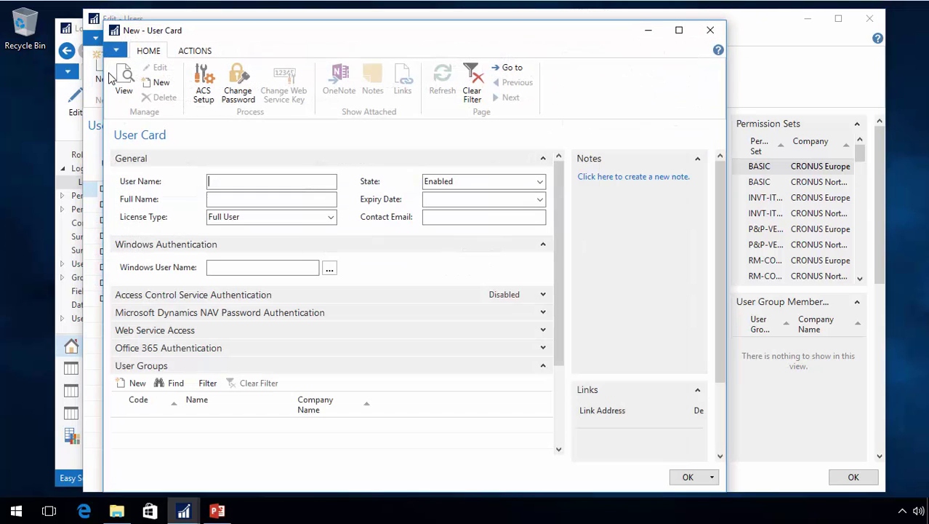
{"action": "left_click", "coordinate": [250, 267]}
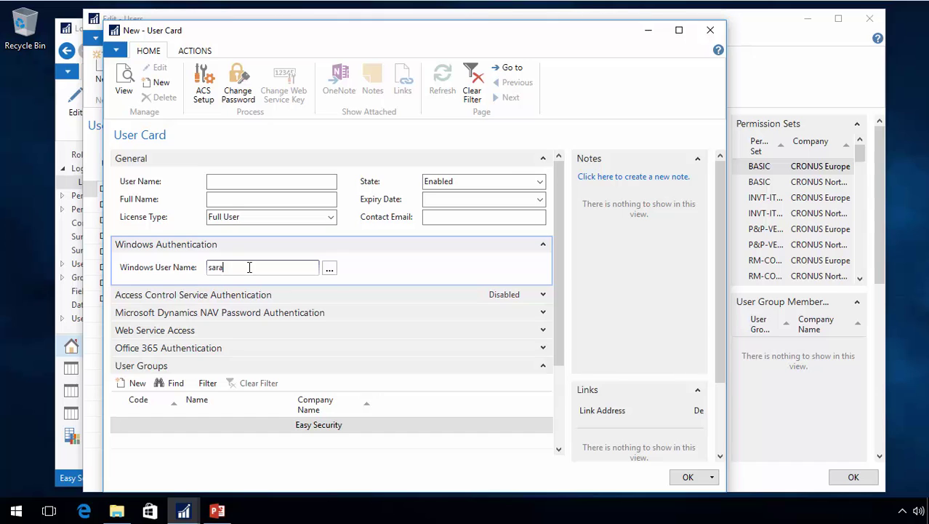
{"action": "key", "text": "Tab"}
Browse the available permission sets for the new user without assigning one
{"action": "scroll", "coordinate": [224, 298], "scroll_direction": "down", "scroll_amount": 3}
{"action": "left_click", "coordinate": [206, 426]}
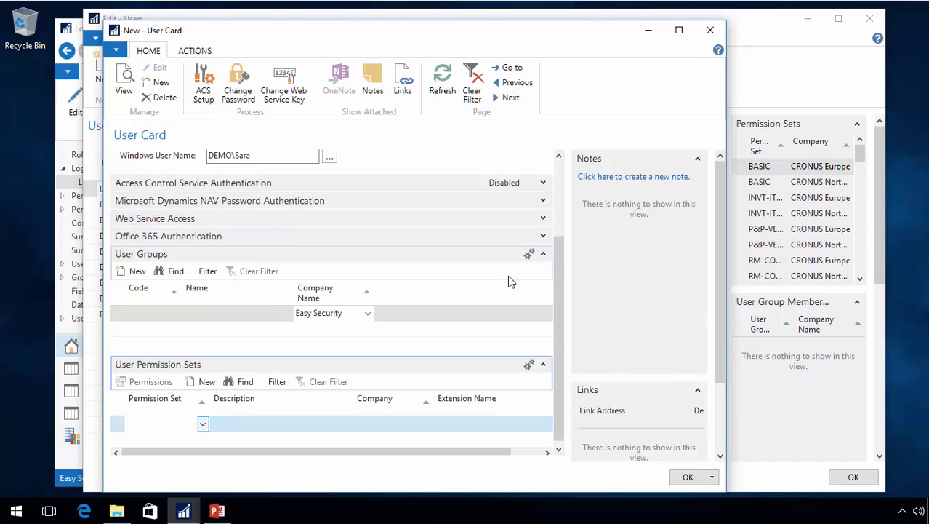
{"action": "left_click", "coordinate": [204, 425]}
{"action": "key", "text": "Escape"}
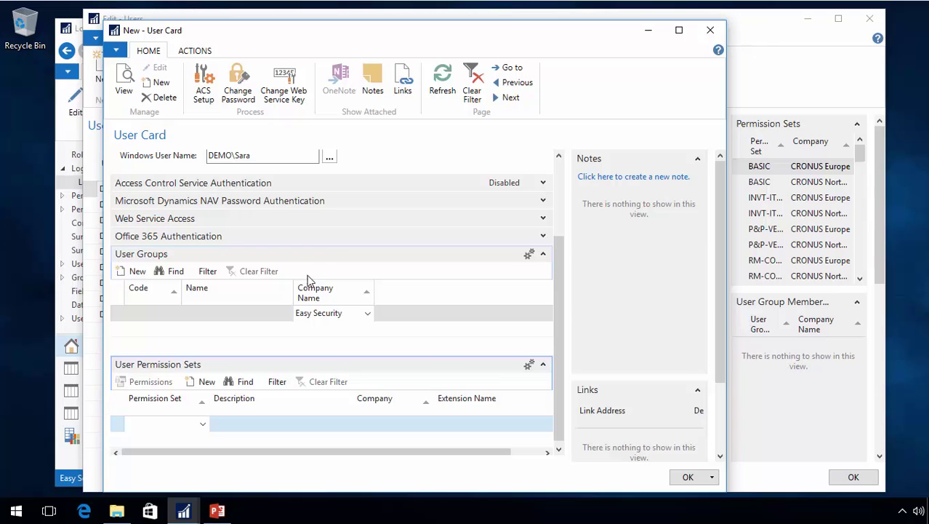
Check the page's About This Page information, then close the card to save the user
{"action": "scroll", "coordinate": [323, 241], "scroll_direction": "up", "scroll_amount": 3}
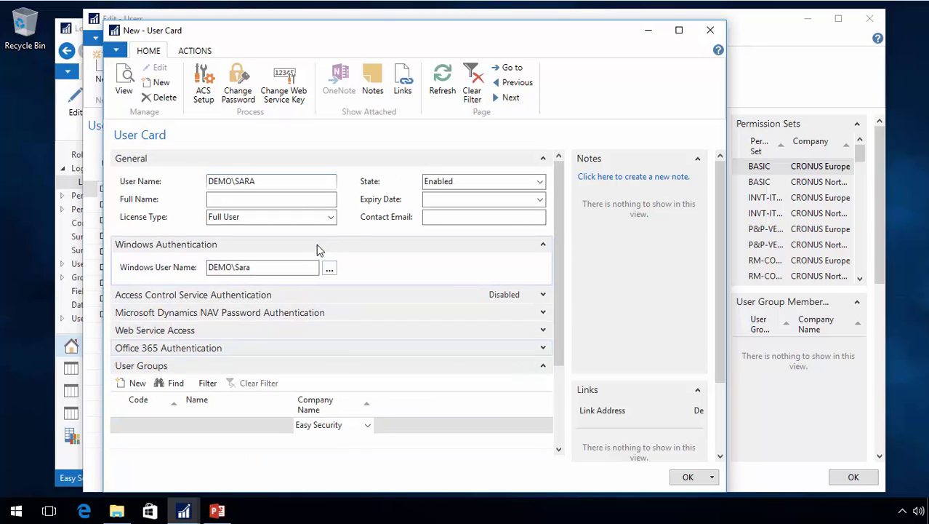
{"action": "left_click", "coordinate": [116, 50]}
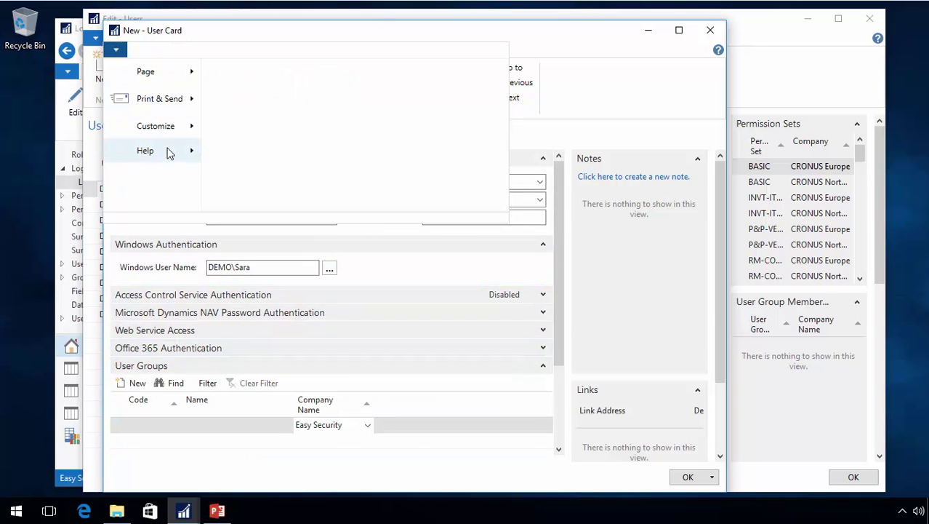
{"action": "mouse_move", "coordinate": [167, 151]}
{"action": "left_click", "coordinate": [270, 137]}
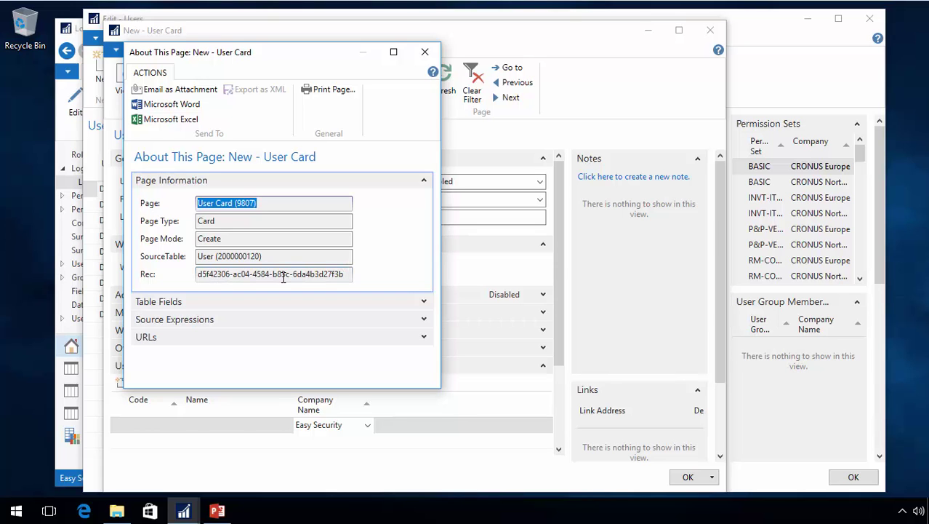
{"action": "key", "text": "Escape"}
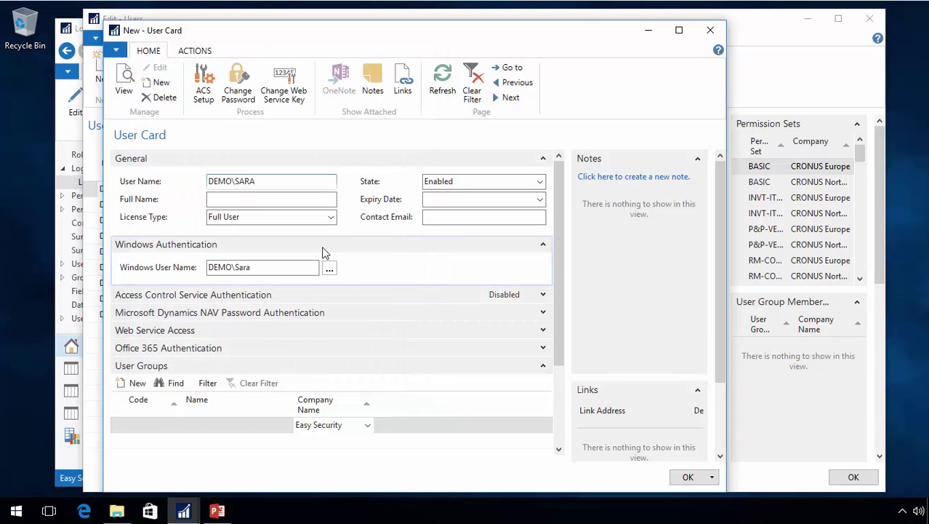
{"action": "key", "text": "Escape"}
{"action": "key", "text": "Escape"}
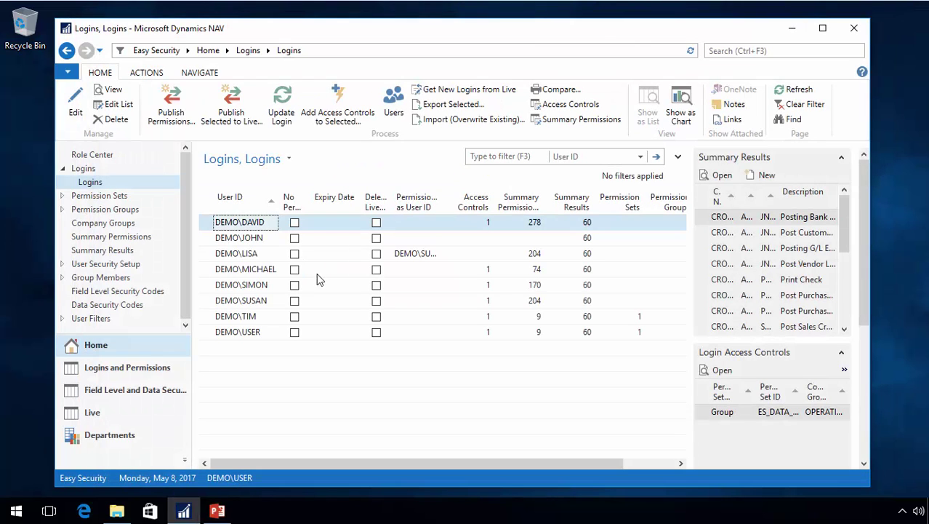
Get new logins from Live, acknowledging the restore point and '1 added Logins' messages
{"action": "left_click", "coordinate": [464, 92]}
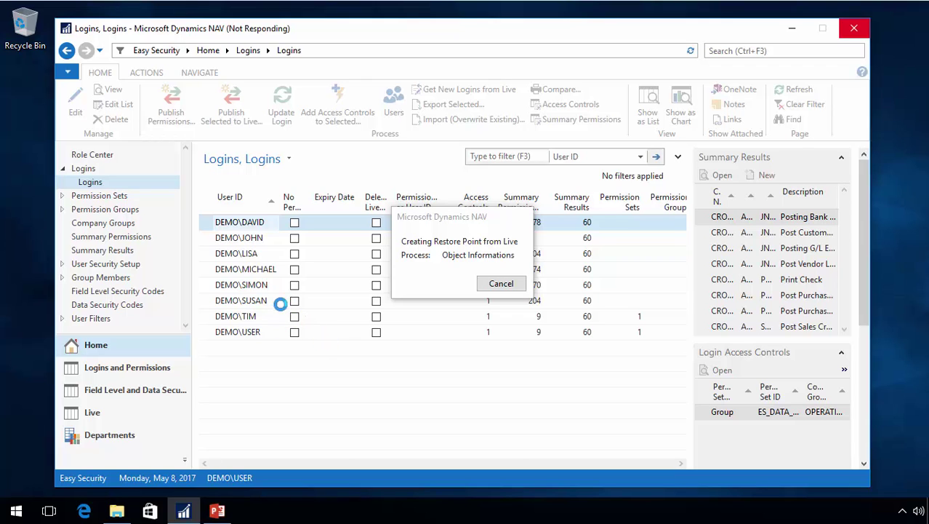
{"action": "left_click", "coordinate": [565, 278]}
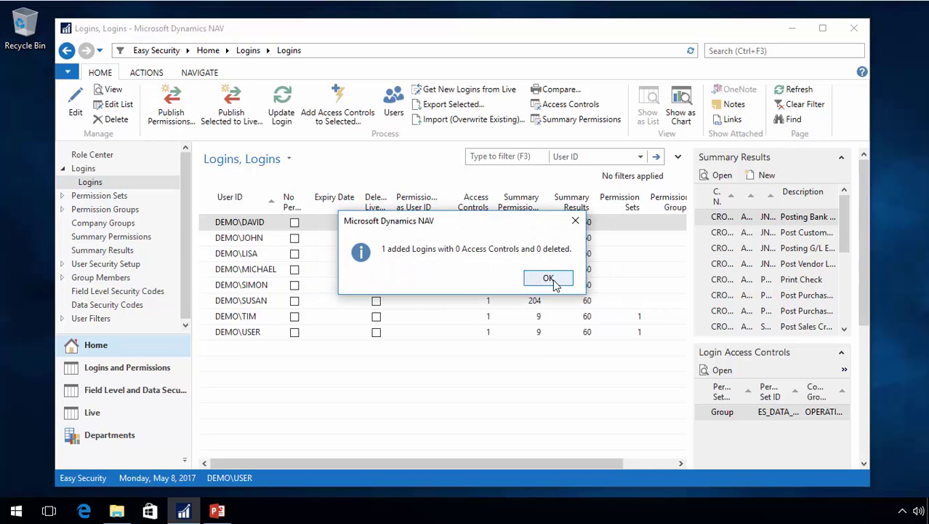
{"action": "left_click", "coordinate": [554, 280]}
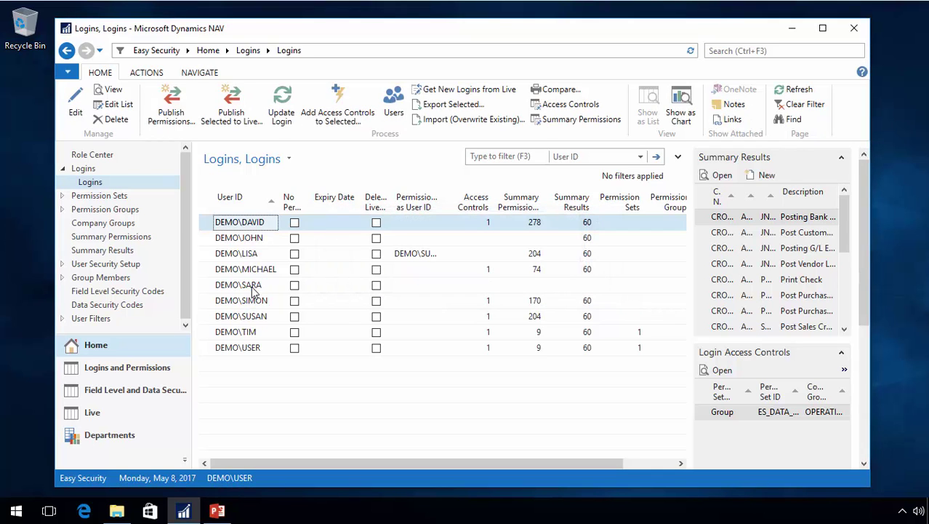
On DEMO\SARA's login card, add a Group line with permission set SALES and company group OPERATIONS
{"action": "double_click", "coordinate": [211, 285]}
{"action": "left_click", "coordinate": [207, 301]}
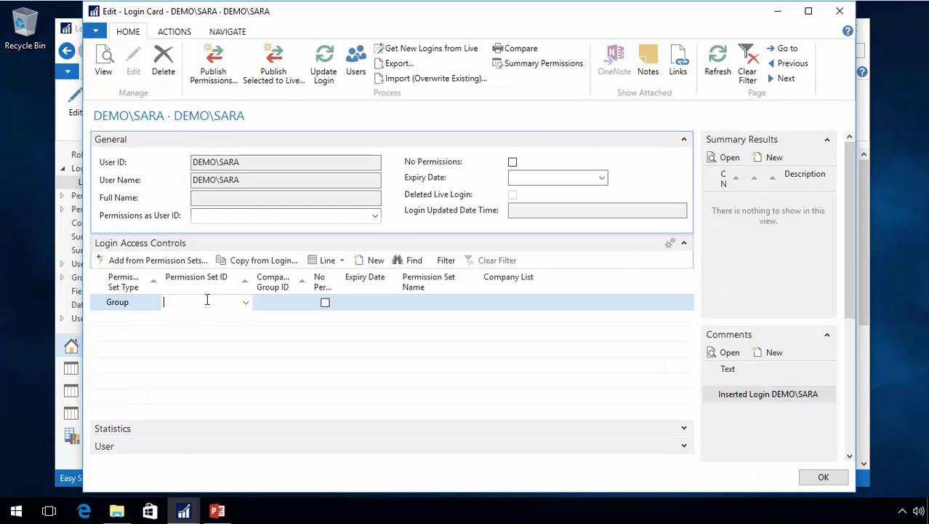
{"action": "left_click", "coordinate": [246, 305]}
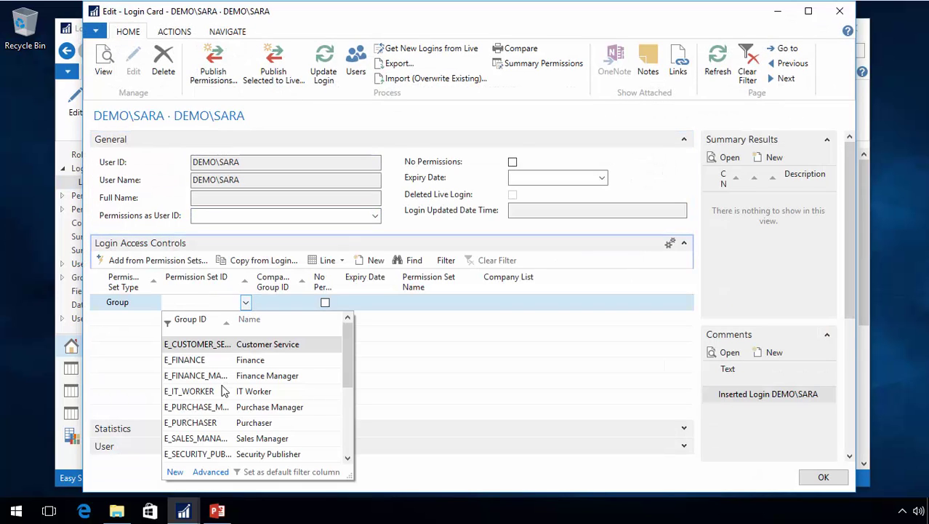
{"action": "scroll", "coordinate": [222, 386], "scroll_direction": "down", "scroll_amount": 3}
{"action": "left_click", "coordinate": [188, 440]}
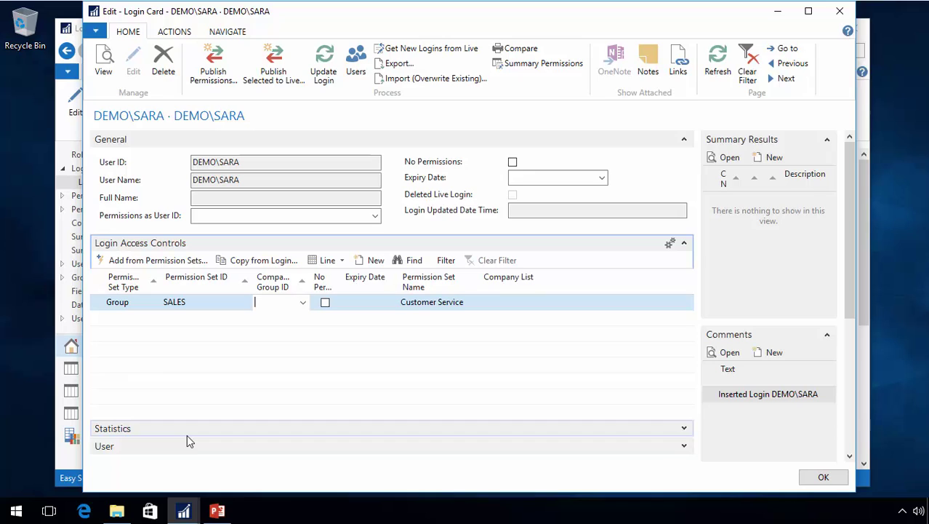
{"action": "type", "text": "op"}
{"action": "key", "text": "Tab"}
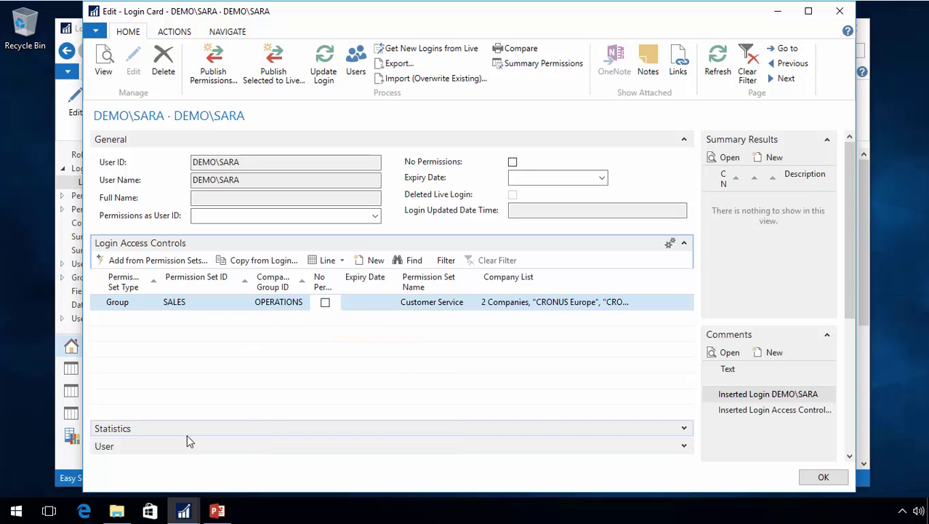
{"action": "key", "text": "Down"}
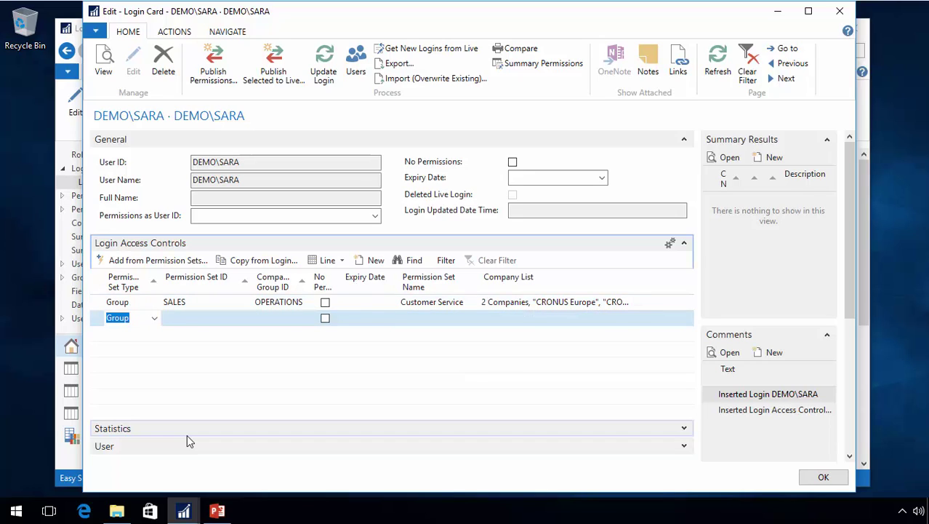
{"action": "key", "text": "Up"}
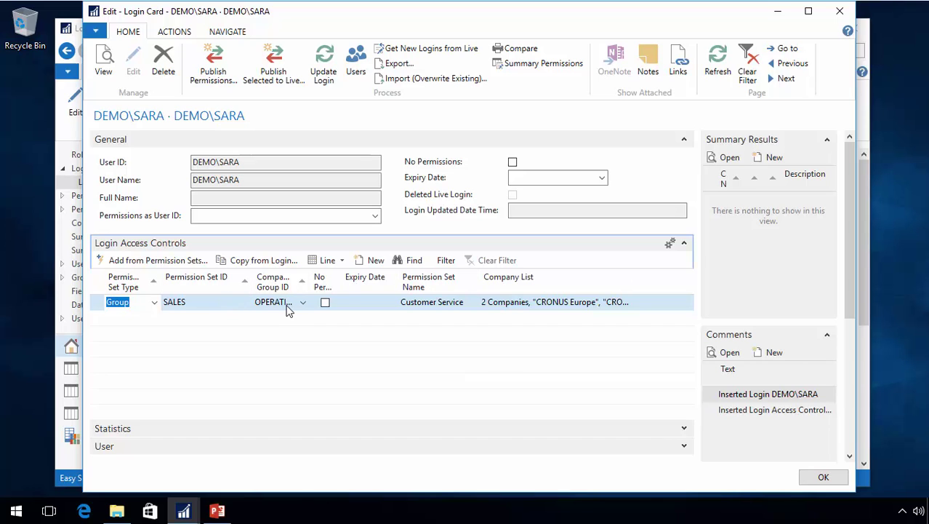
{"action": "key", "text": "Escape"}
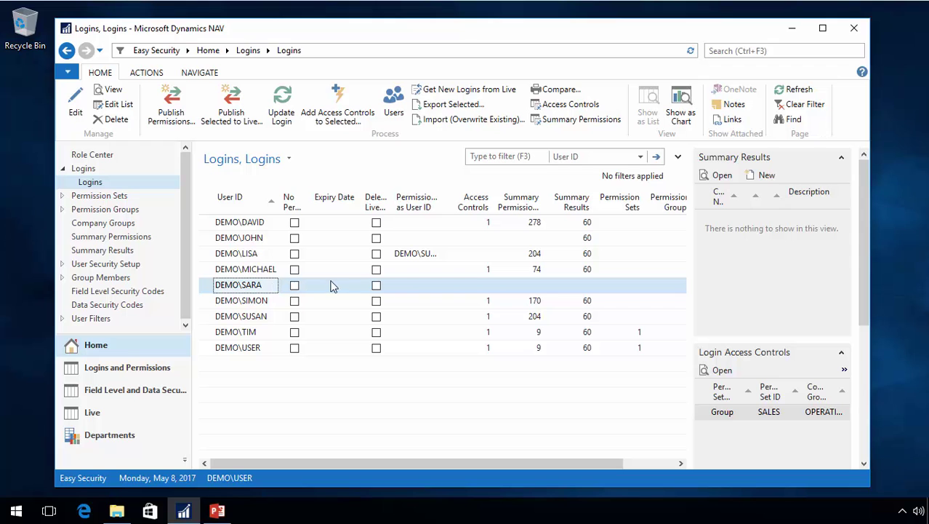
Open DEMO\SARA's User Card for editing and view its About This Page information
{"action": "left_click", "coordinate": [398, 107]}
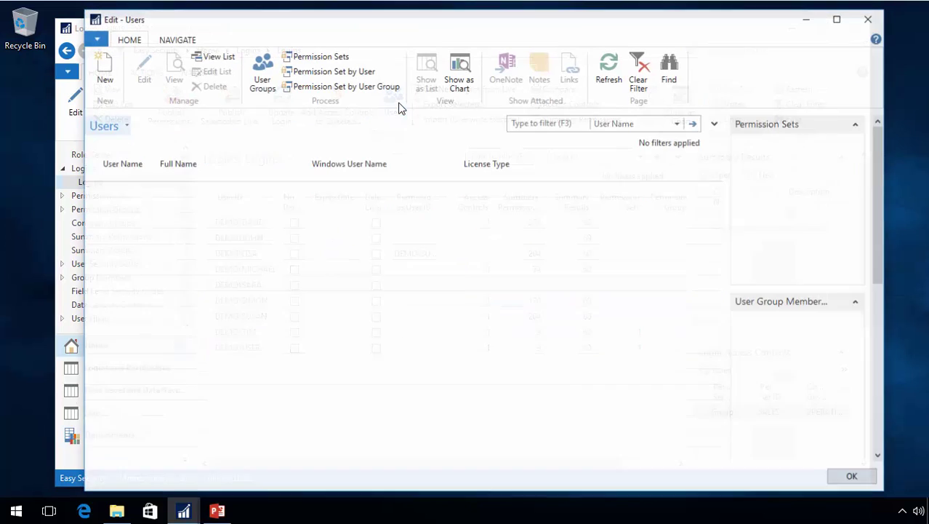
{"action": "left_click", "coordinate": [100, 236]}
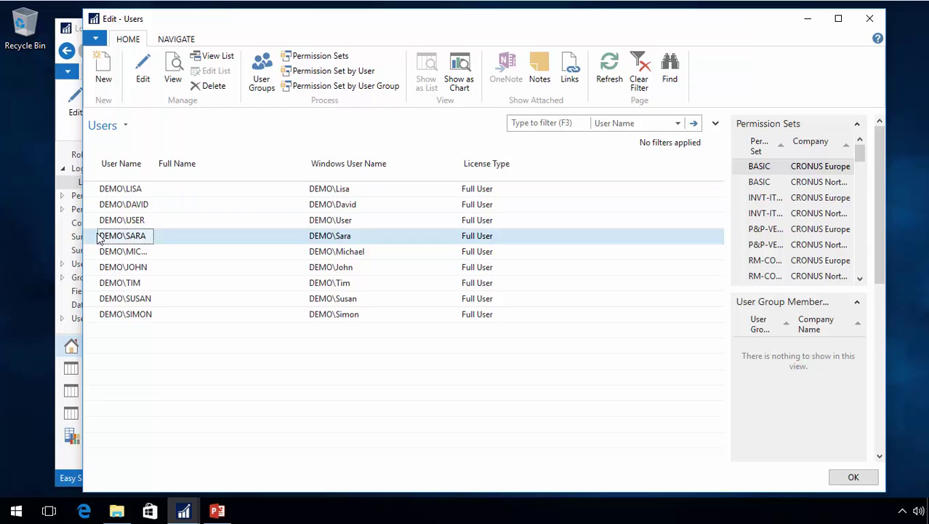
{"action": "left_click", "coordinate": [143, 72]}
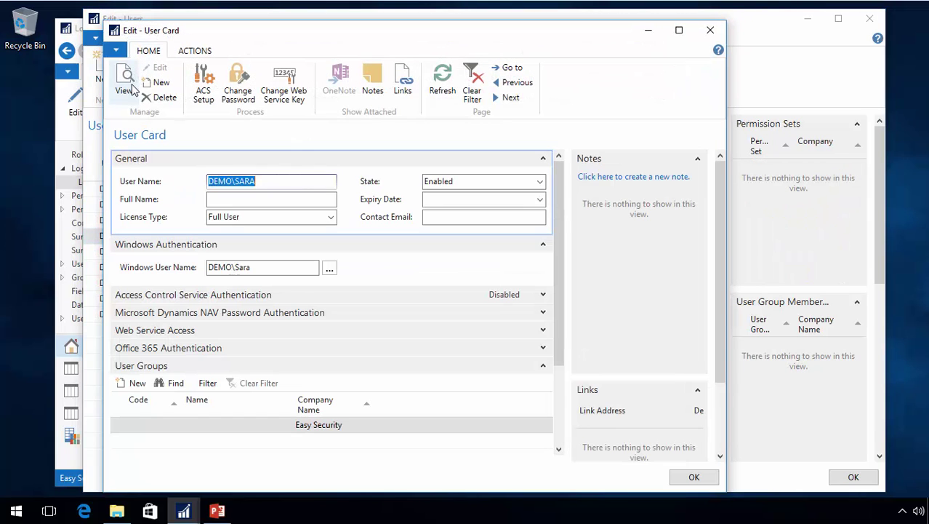
{"action": "left_click", "coordinate": [116, 50]}
{"action": "mouse_move", "coordinate": [170, 153]}
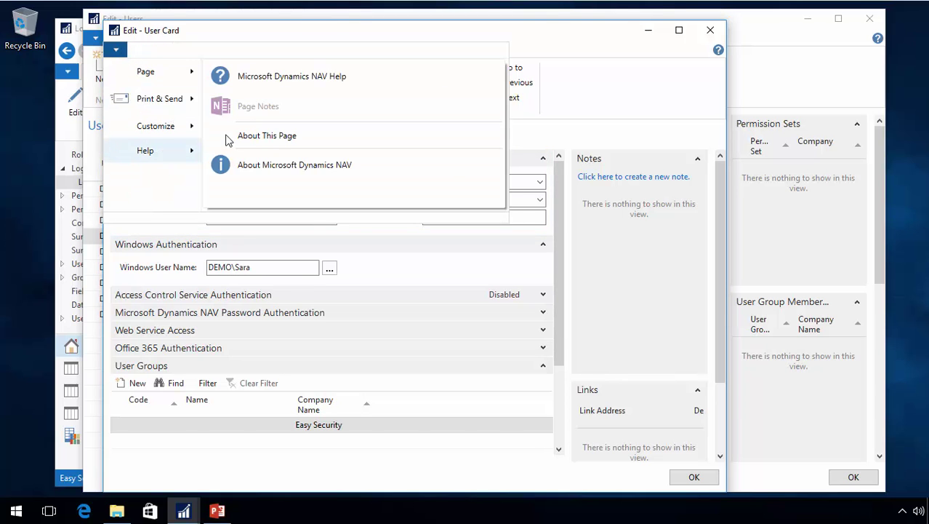
{"action": "left_click", "coordinate": [227, 136]}
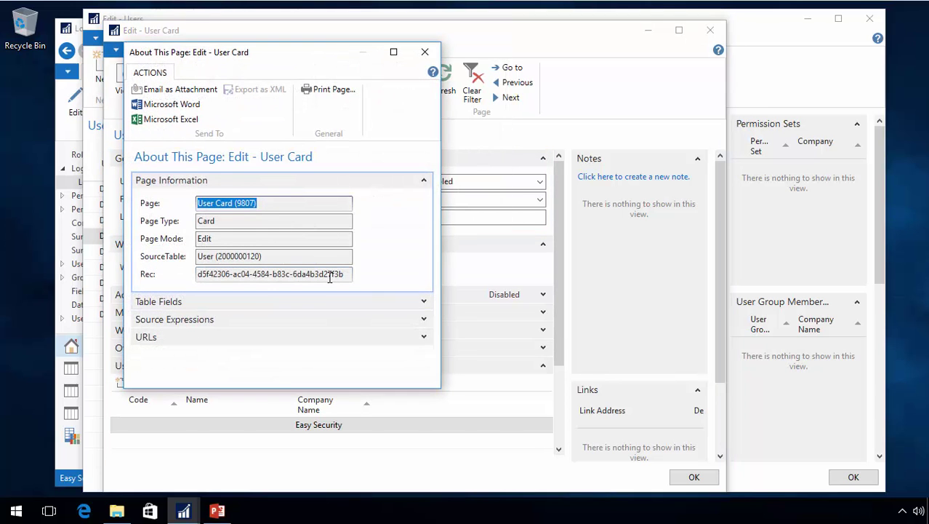
Delete the existing DEMO\SARA user, confirming with Yes
{"action": "key", "text": "Escape"}
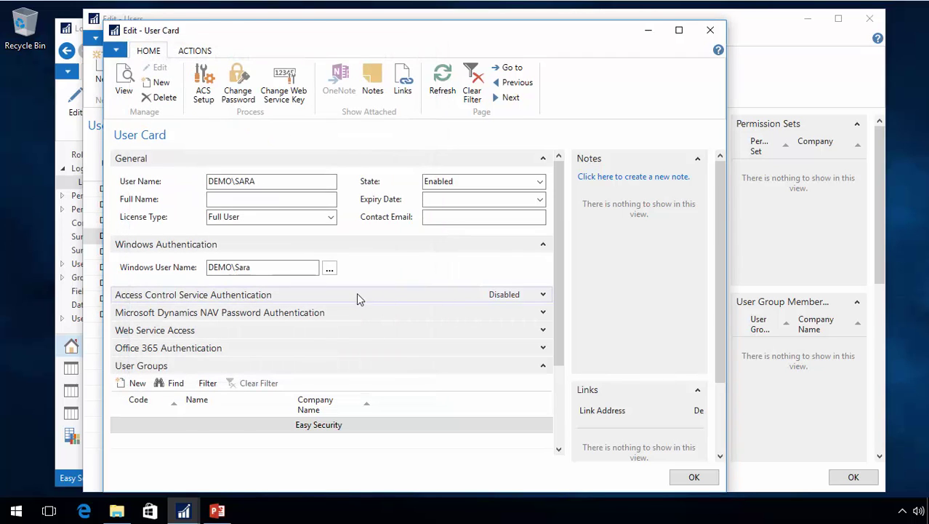
{"action": "left_click", "coordinate": [154, 97]}
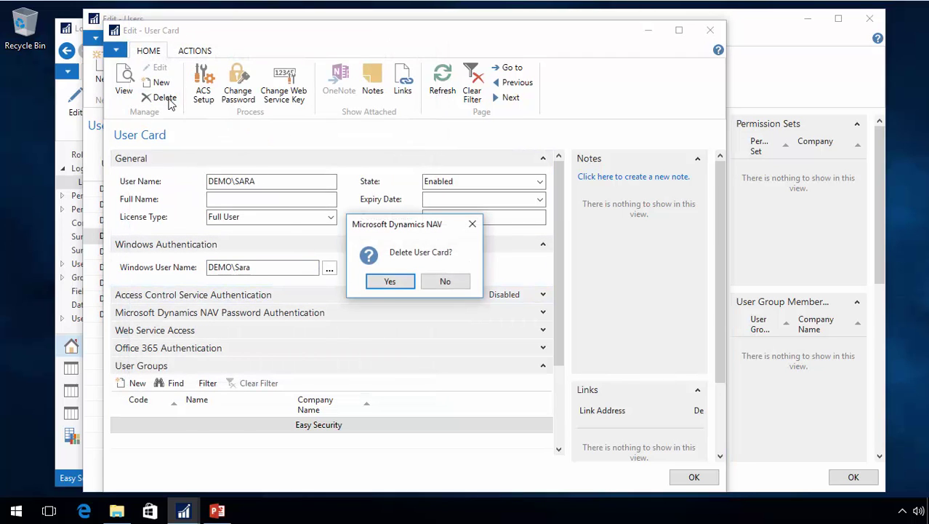
{"action": "left_click", "coordinate": [393, 280]}
Create a new user card with Windows user name DEMO\Sara
{"action": "left_click", "coordinate": [103, 73]}
{"action": "left_click", "coordinate": [234, 267]}
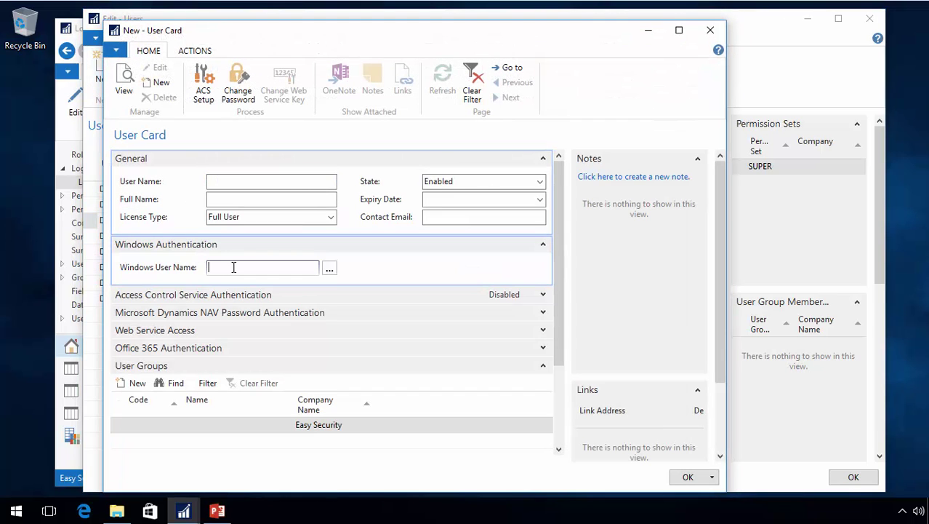
{"action": "type", "text": "sara"}
{"action": "key", "text": "Tab"}
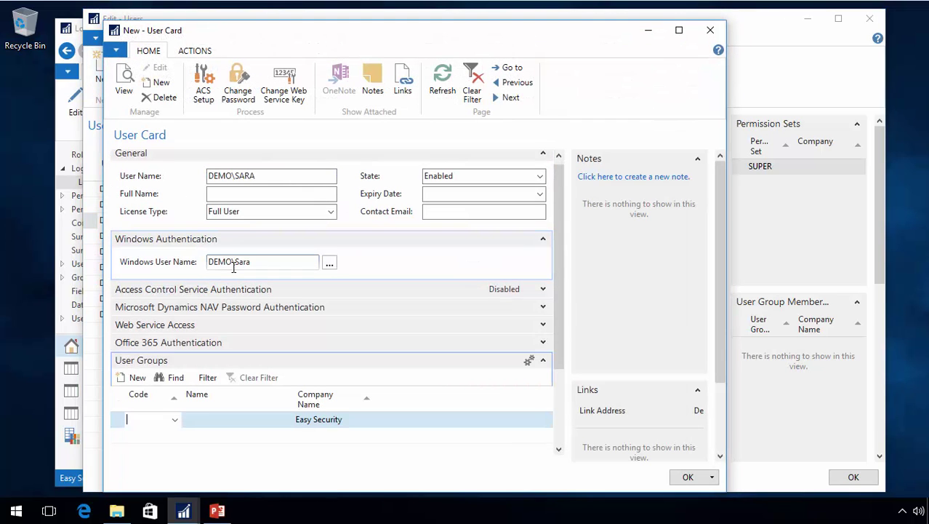
Check the new card's page information (User Card 9807, Create mode), then close it
{"action": "left_click", "coordinate": [116, 50]}
{"action": "mouse_move", "coordinate": [158, 153]}
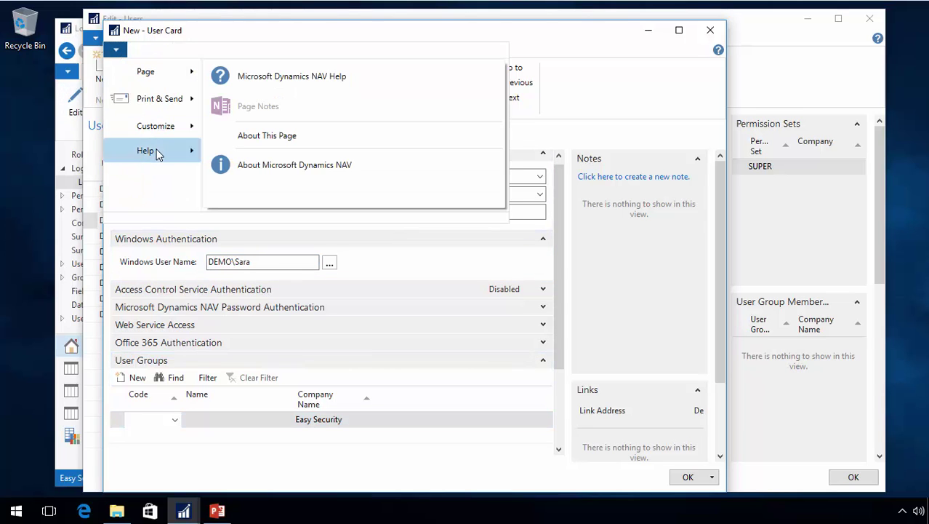
{"action": "left_click", "coordinate": [290, 137]}
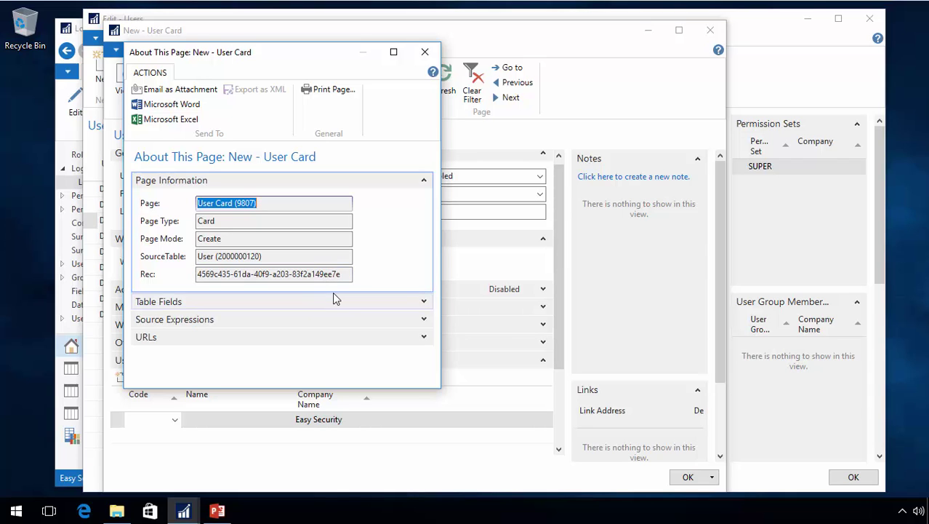
{"action": "key", "text": "Escape"}
{"action": "key", "text": "Escape"}
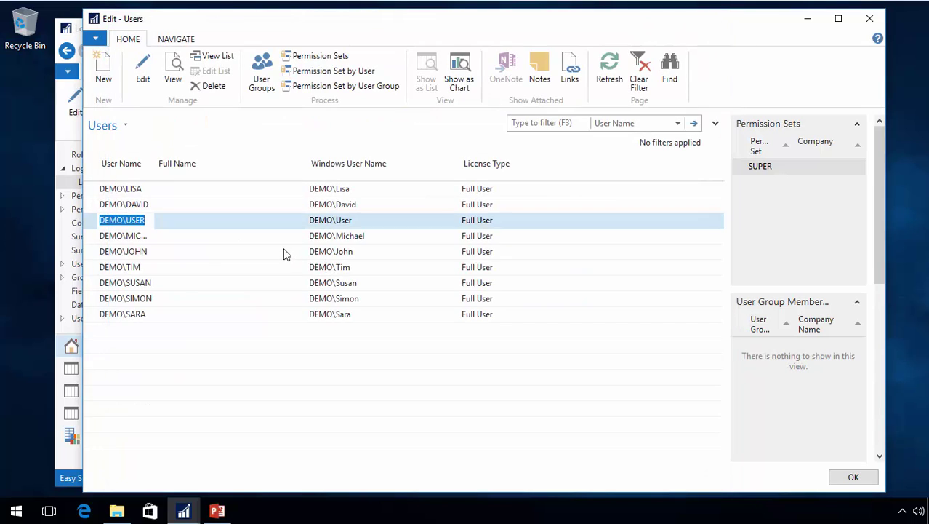
Attempt Publish Permissions, dismiss the mismatch and no-login errors, and exit without publishing
{"action": "key", "text": "Escape"}
{"action": "left_click", "coordinate": [187, 104]}
{"action": "left_click", "coordinate": [173, 100]}
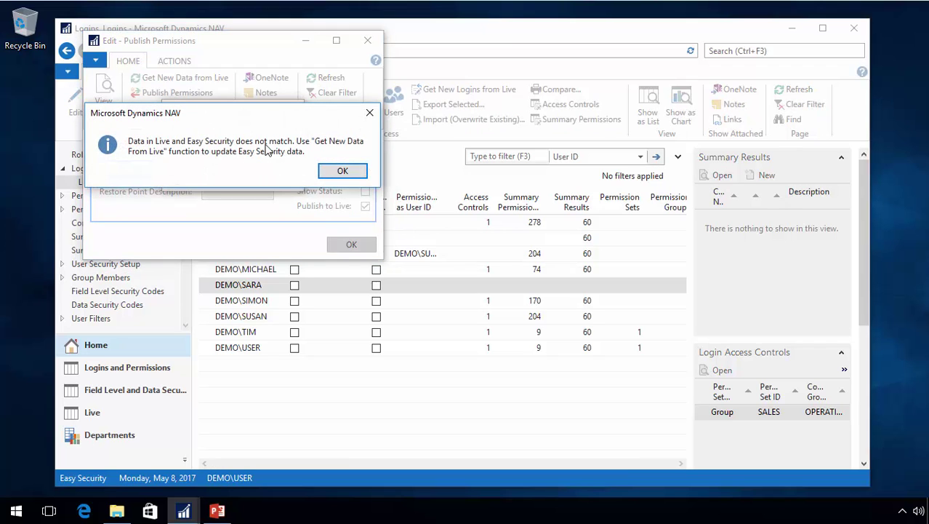
{"action": "left_click", "coordinate": [348, 172]}
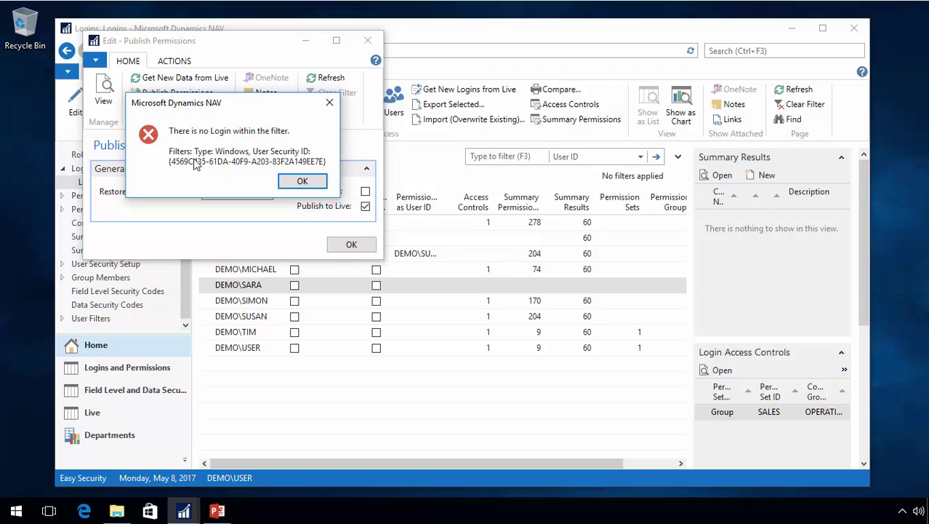
{"action": "left_click", "coordinate": [308, 183]}
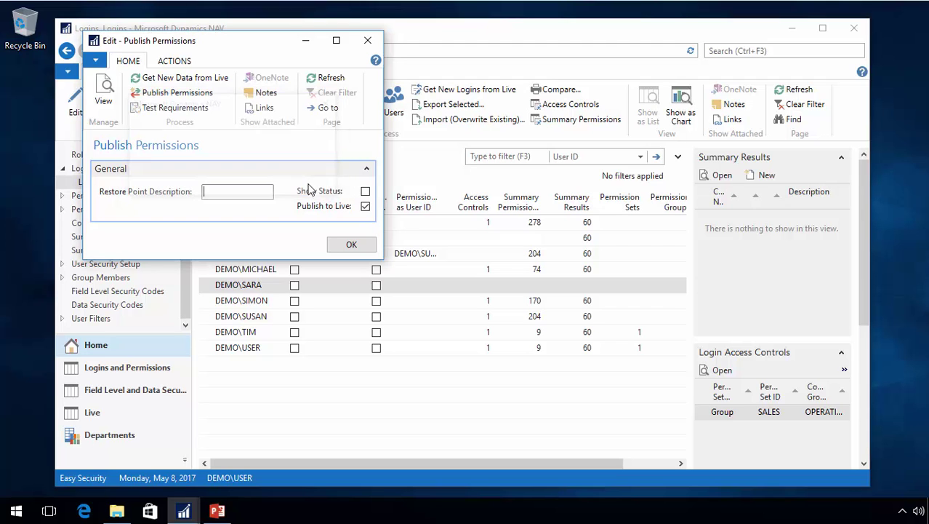
{"action": "left_click", "coordinate": [360, 245]}
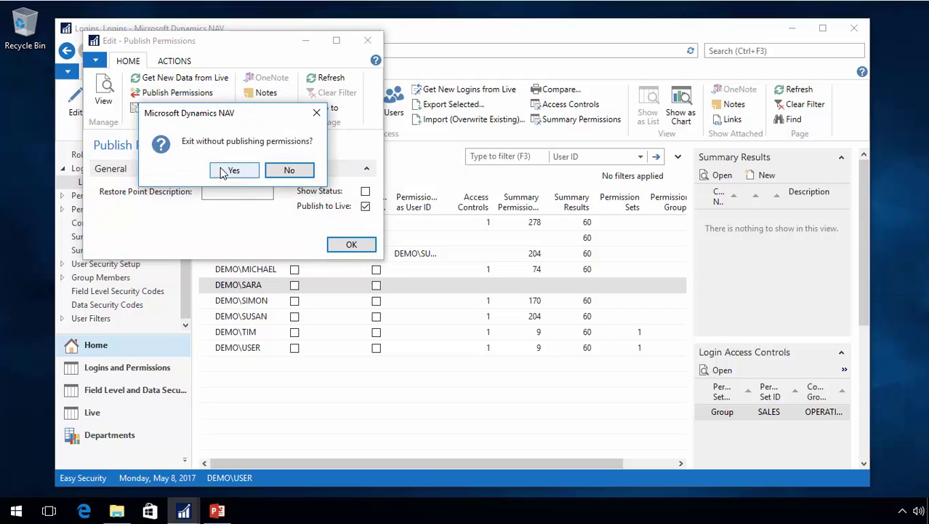
{"action": "left_click", "coordinate": [232, 170]}
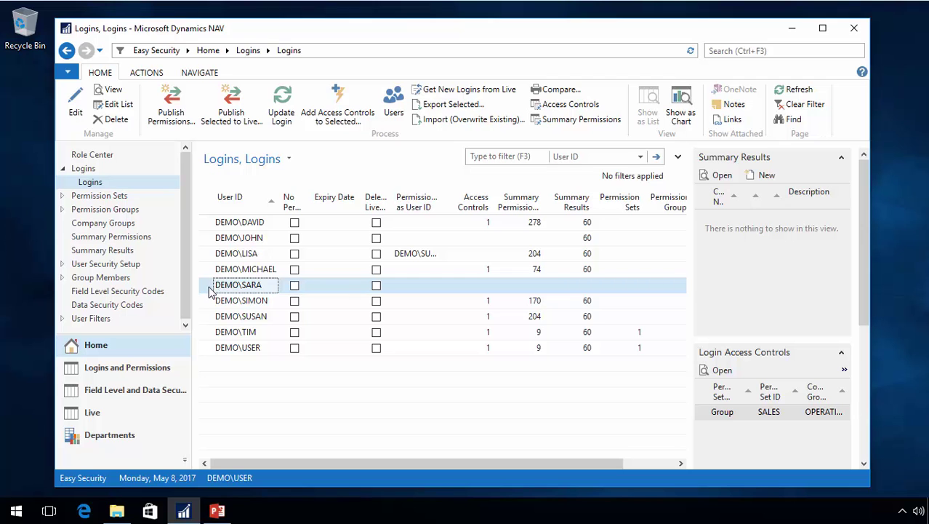
Copy the SALES group access control row from DEMO\SARA's login card
{"action": "double_click", "coordinate": [210, 289]}
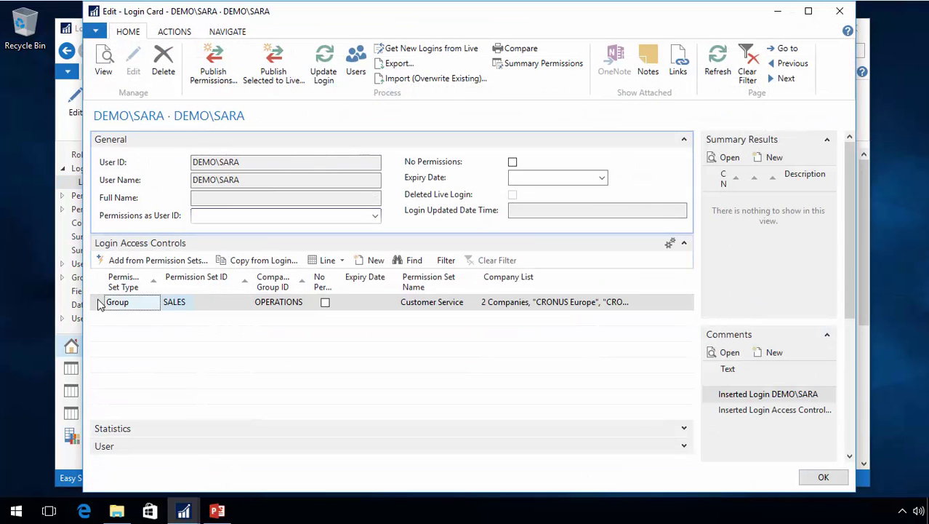
{"action": "right_click", "coordinate": [100, 304]}
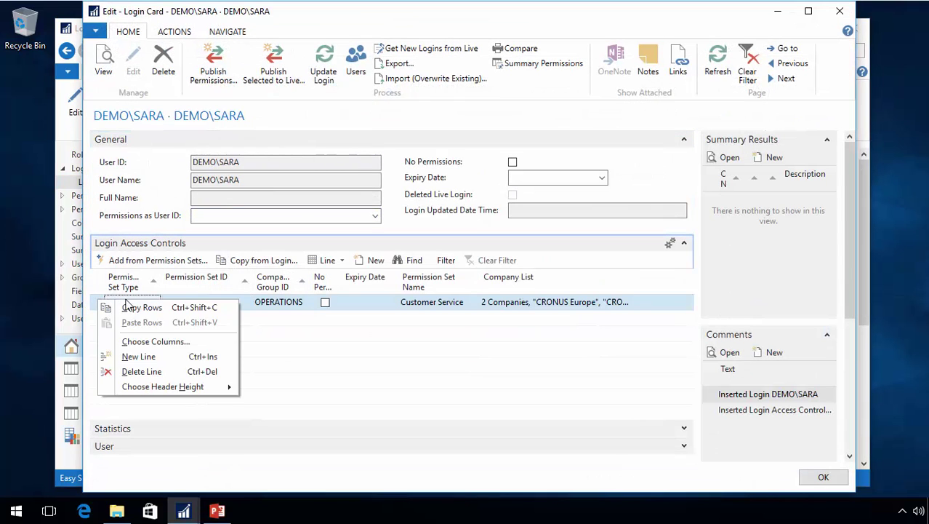
{"action": "left_click", "coordinate": [163, 308]}
{"action": "key", "text": "Escape"}
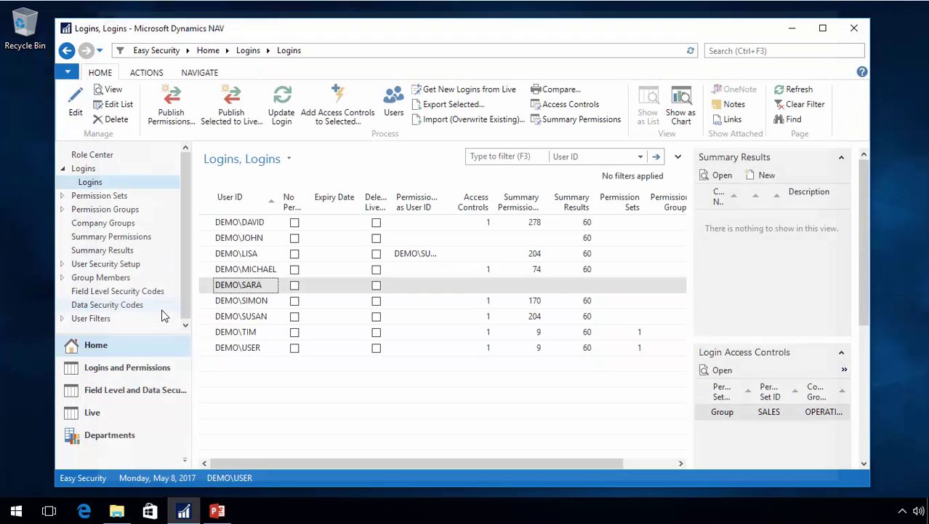
Delete the DEMO\SARA login and re-import it from Live, acknowledging the messages
{"action": "left_click", "coordinate": [109, 119]}
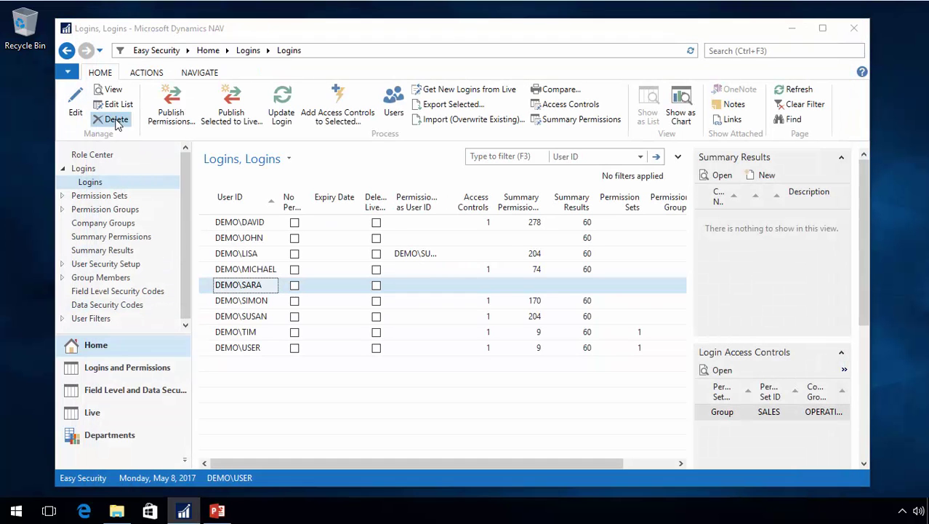
{"action": "left_click", "coordinate": [438, 279]}
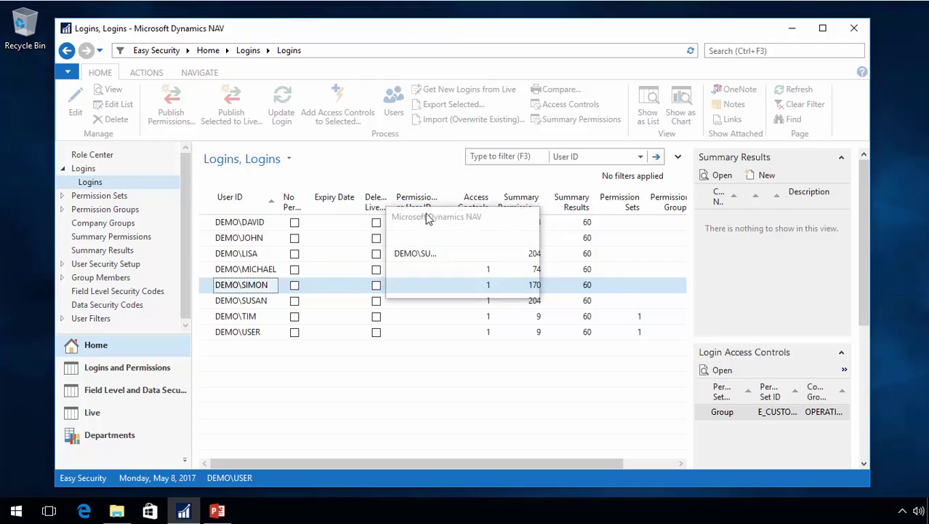
{"action": "left_click", "coordinate": [566, 280]}
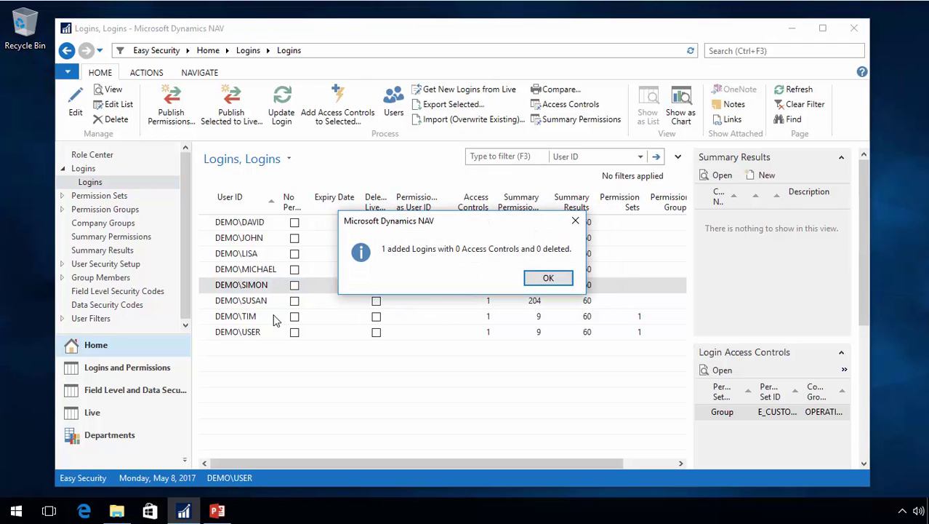
{"action": "left_click", "coordinate": [546, 277]}
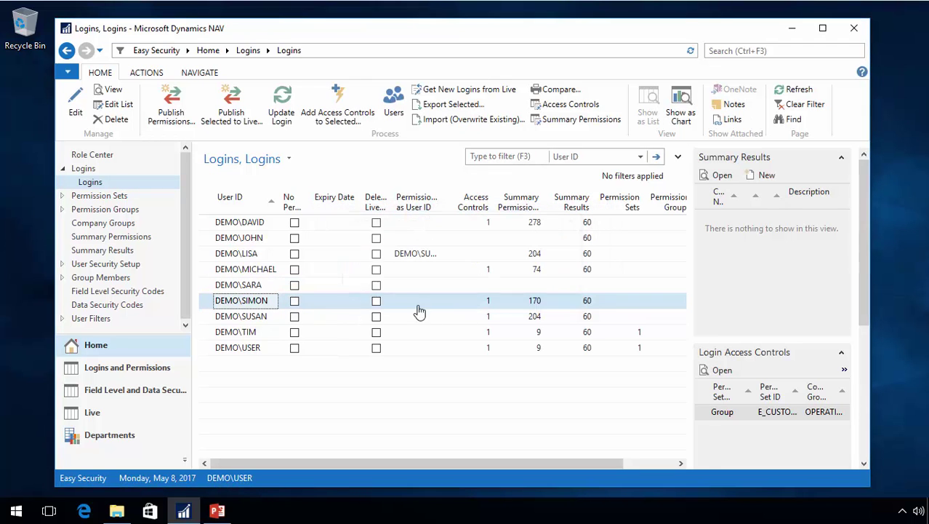
Paste the copied SALES group access control into the re-imported DEMO\SARA login card
{"action": "double_click", "coordinate": [207, 288]}
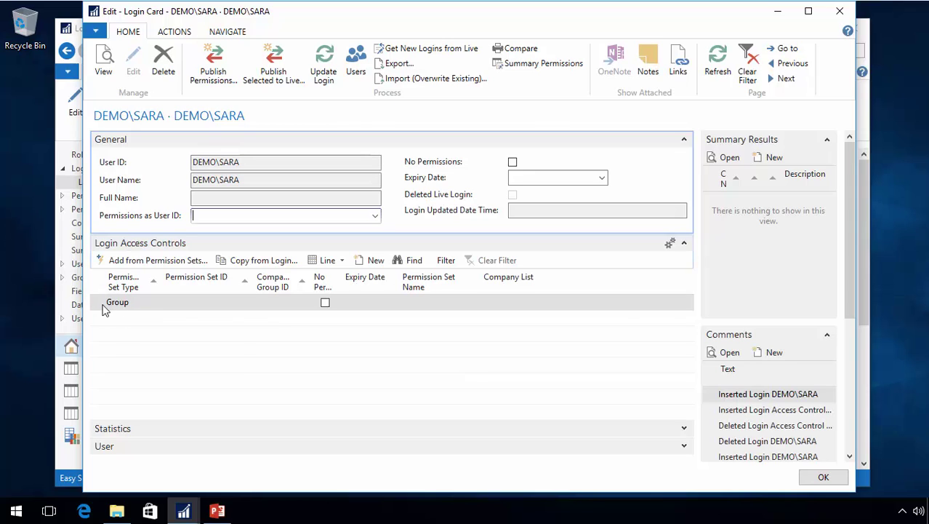
{"action": "right_click", "coordinate": [103, 310]}
{"action": "left_click", "coordinate": [161, 328]}
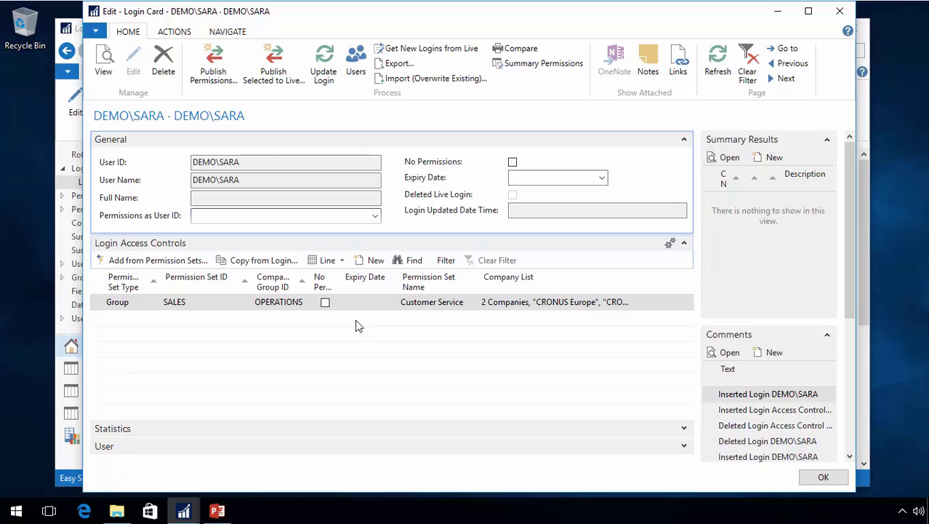
Publish permissions to live, close the login card, and switch to Live Users
{"action": "left_click", "coordinate": [222, 69]}
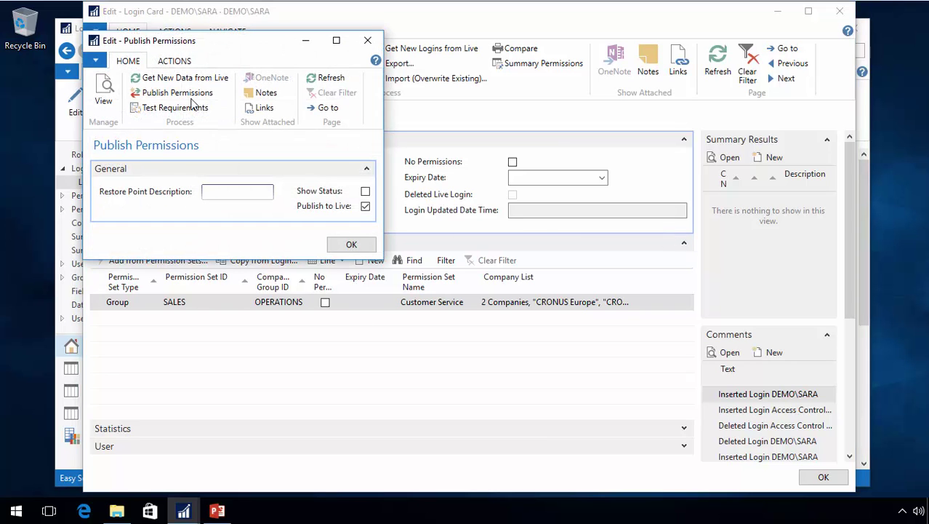
{"action": "left_click", "coordinate": [183, 94]}
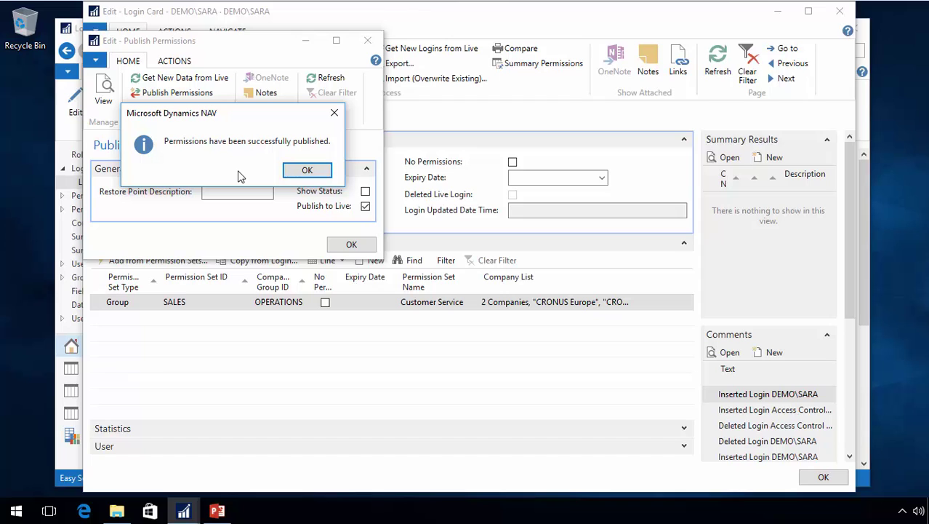
{"action": "left_click", "coordinate": [306, 170]}
{"action": "left_click", "coordinate": [351, 244]}
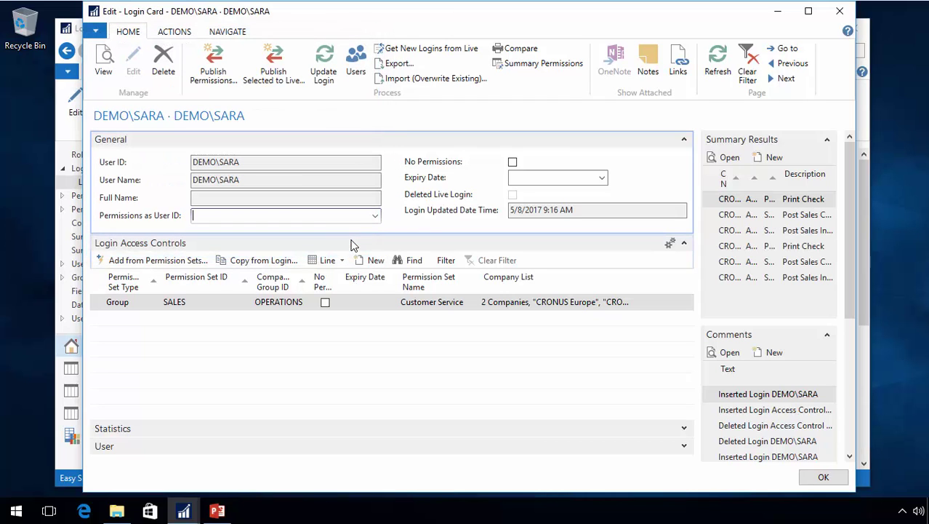
{"action": "left_click", "coordinate": [839, 13]}
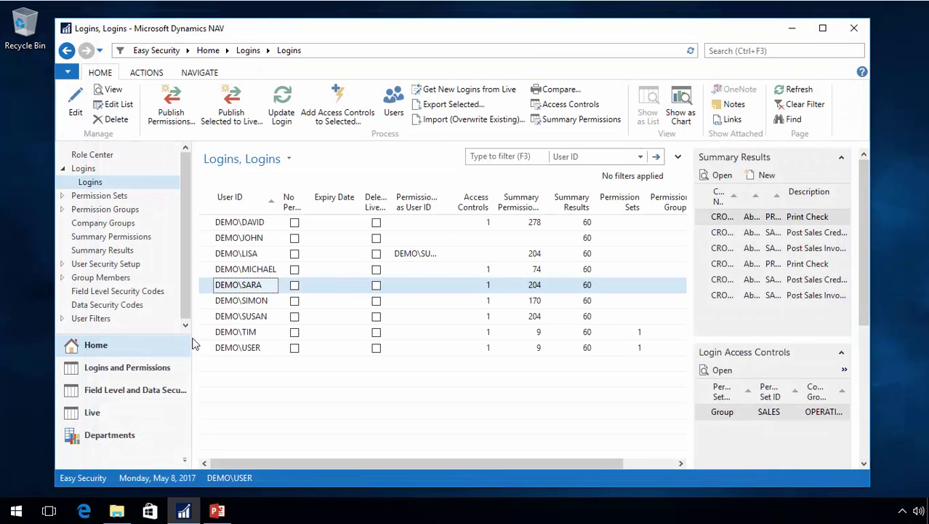
{"action": "left_click", "coordinate": [94, 417]}
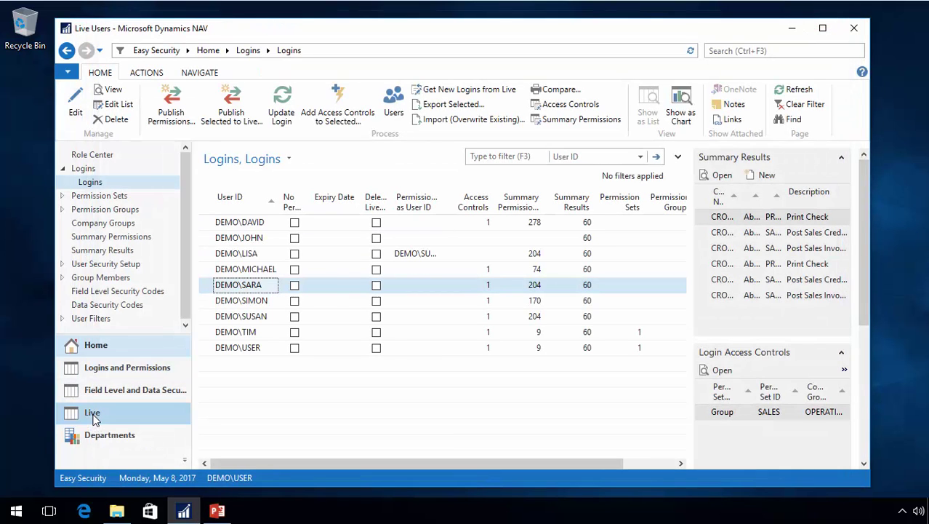